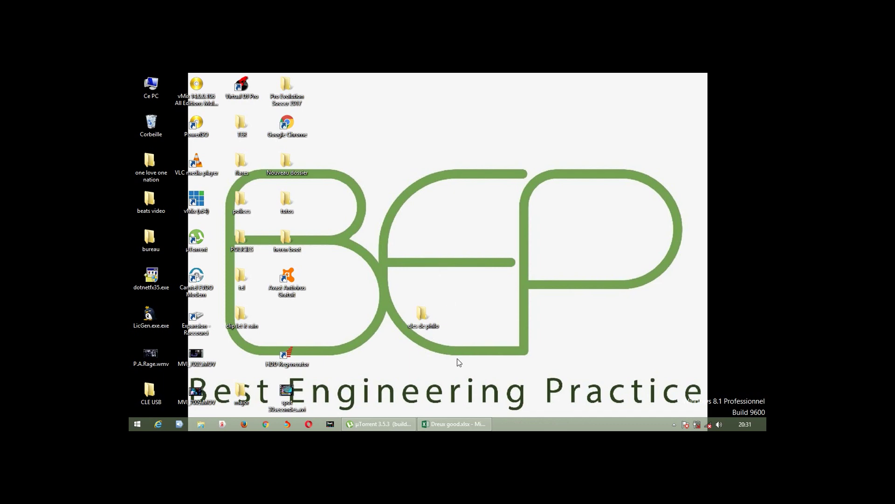
Restore the Dreux good.xlsx workbook window from the taskbar.
click(449, 423)
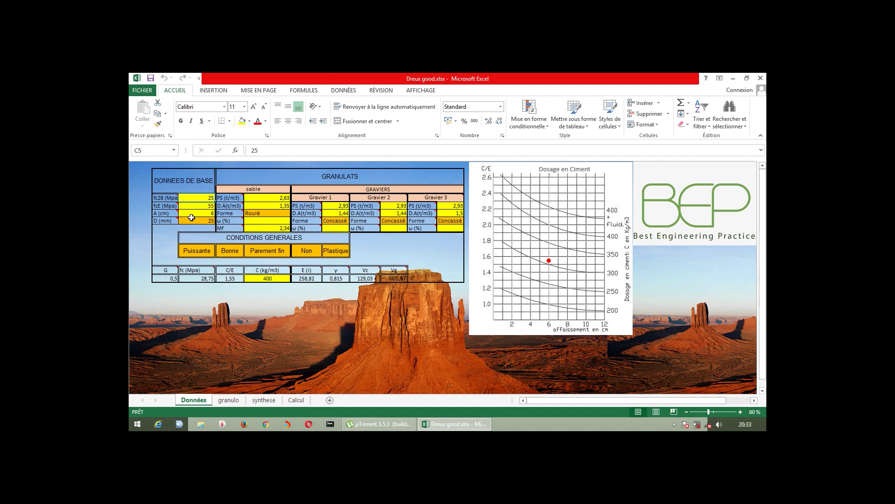
click(191, 220)
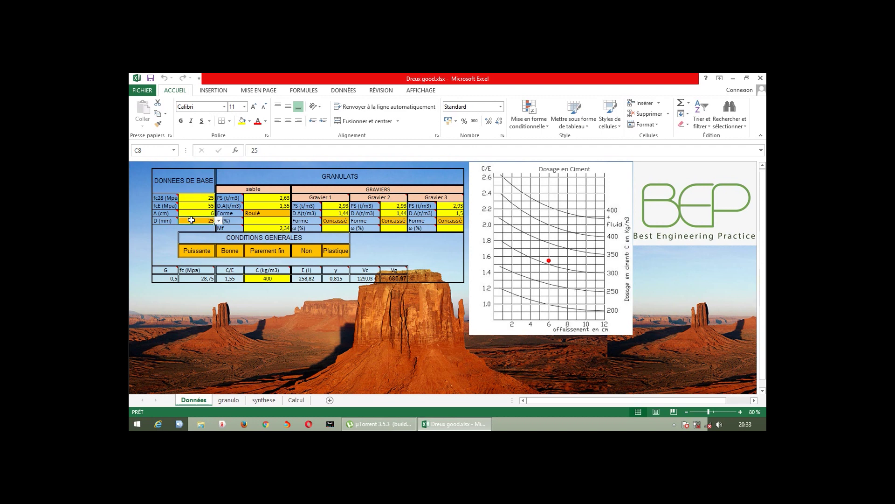
click(218, 221)
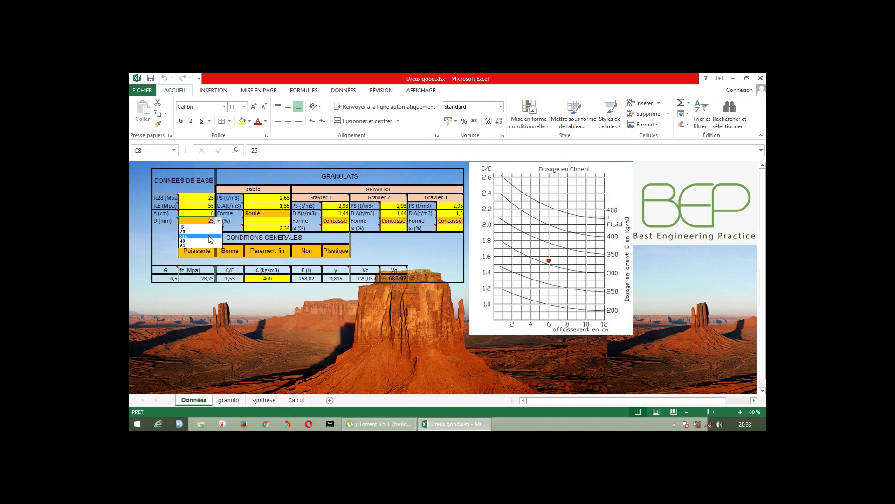
click(211, 237)
click(218, 221)
click(209, 226)
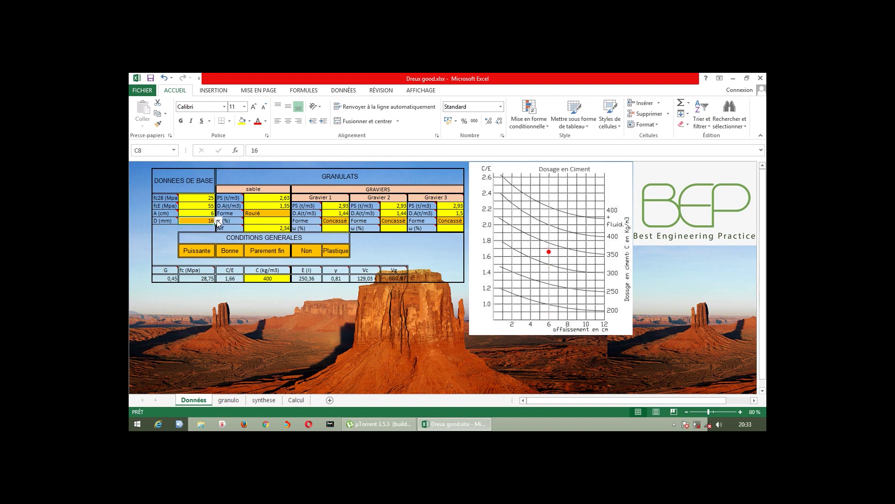
click(218, 221)
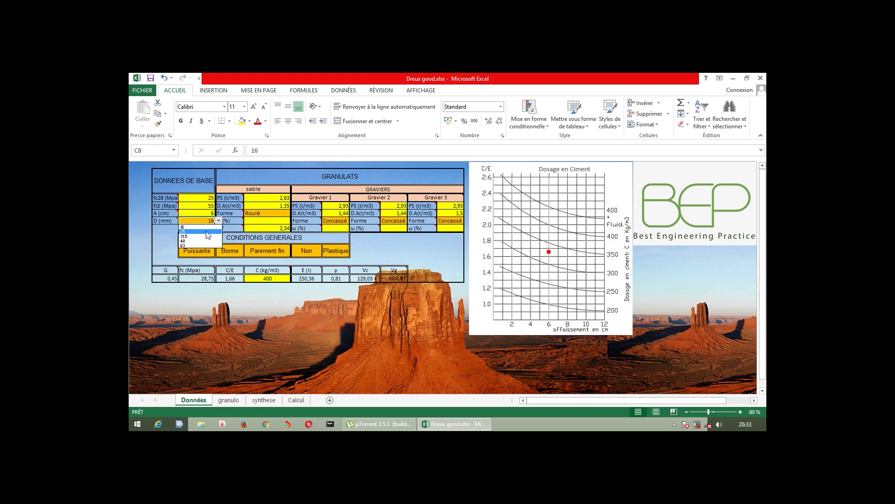
click(207, 231)
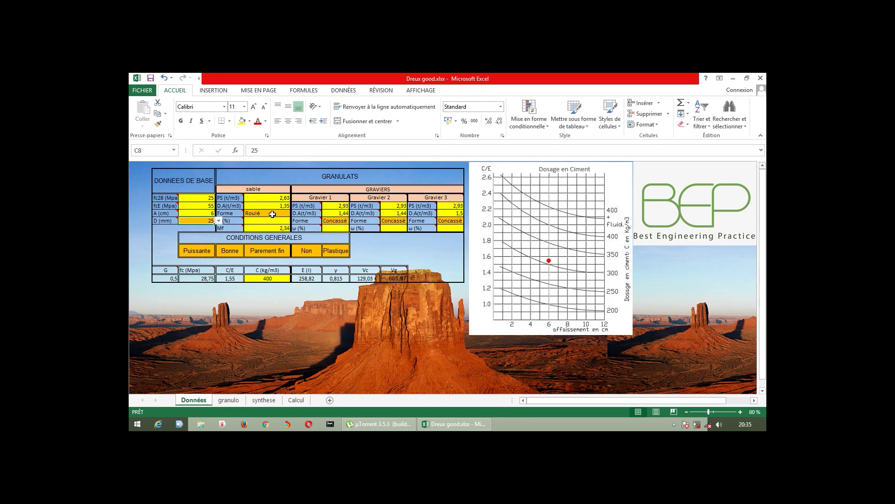
click(272, 214)
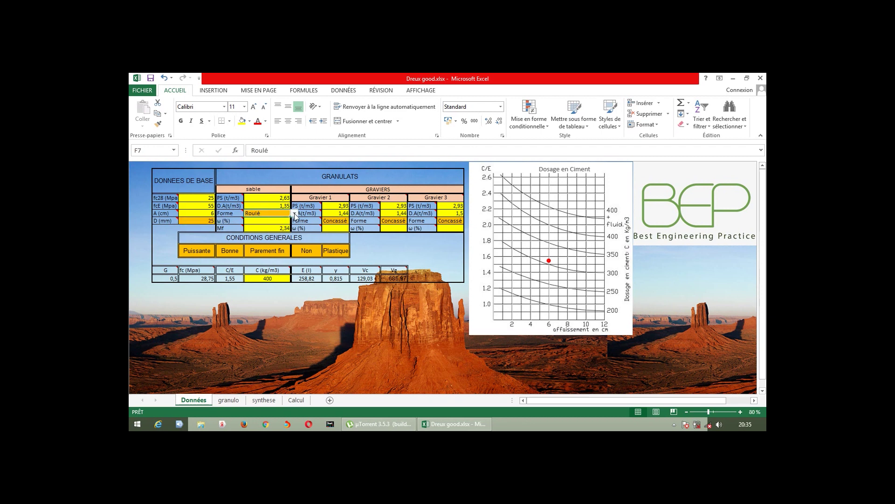
click(294, 215)
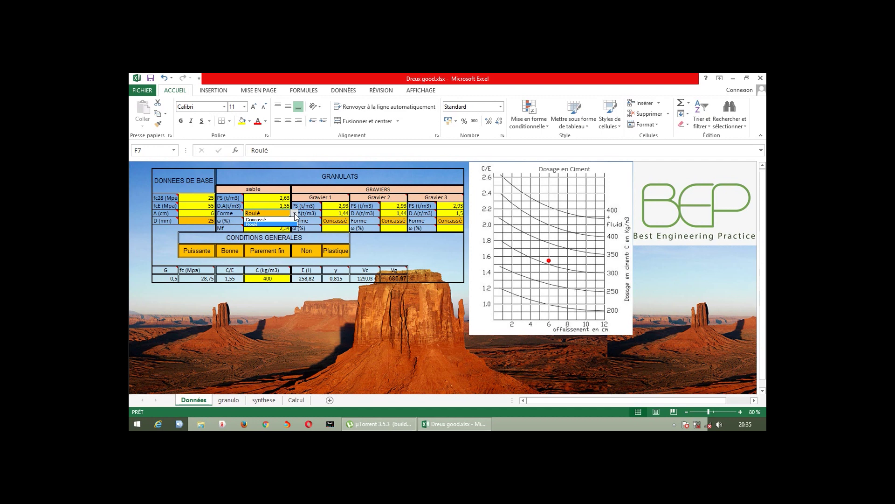
click(291, 219)
click(294, 214)
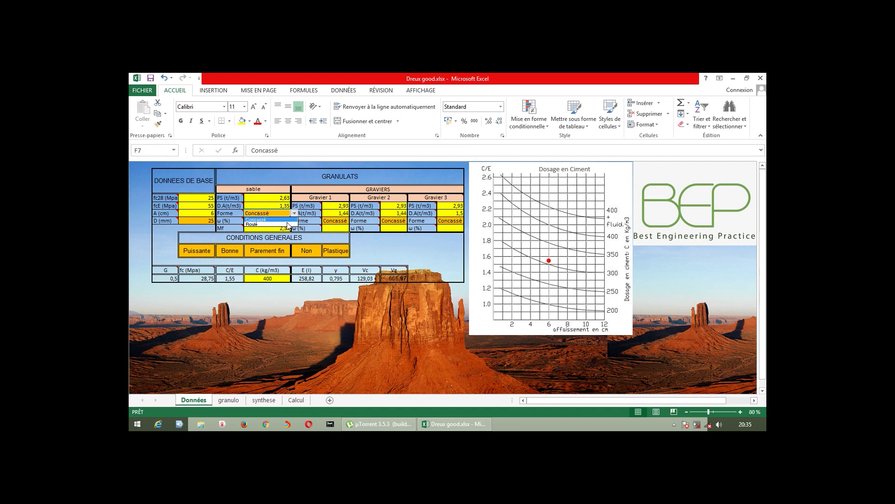
click(288, 226)
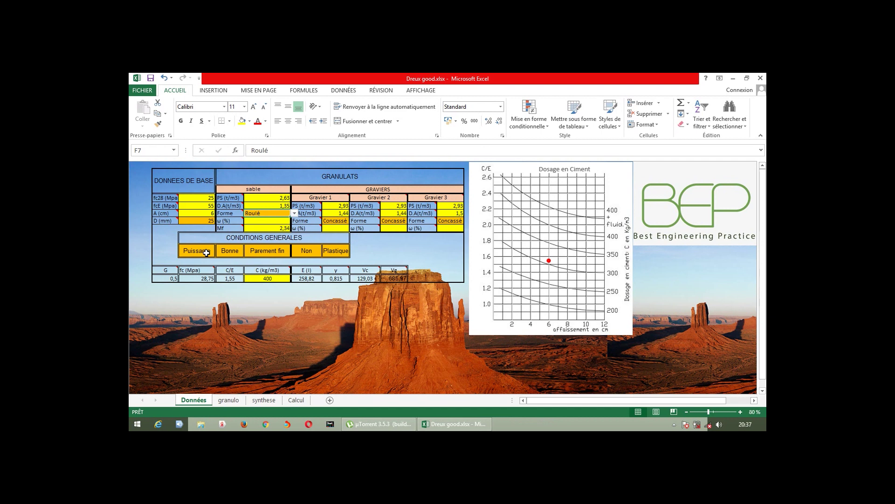
click(206, 253)
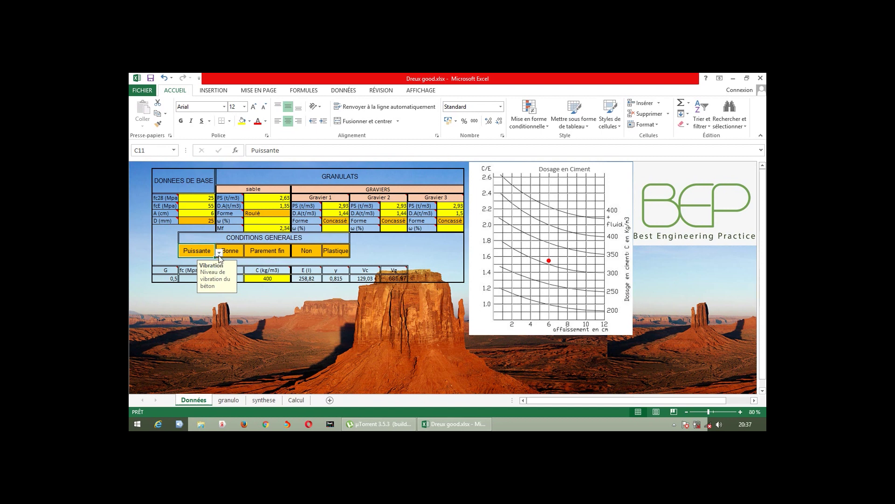
click(220, 254)
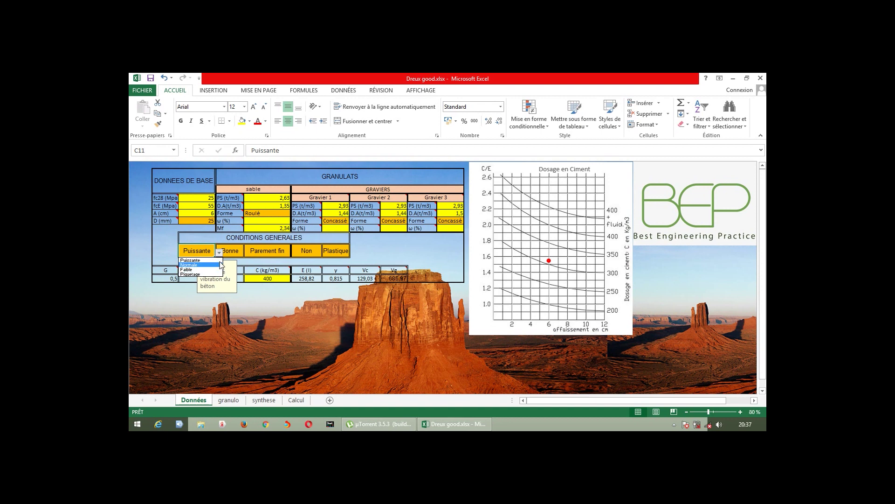
click(229, 252)
click(228, 250)
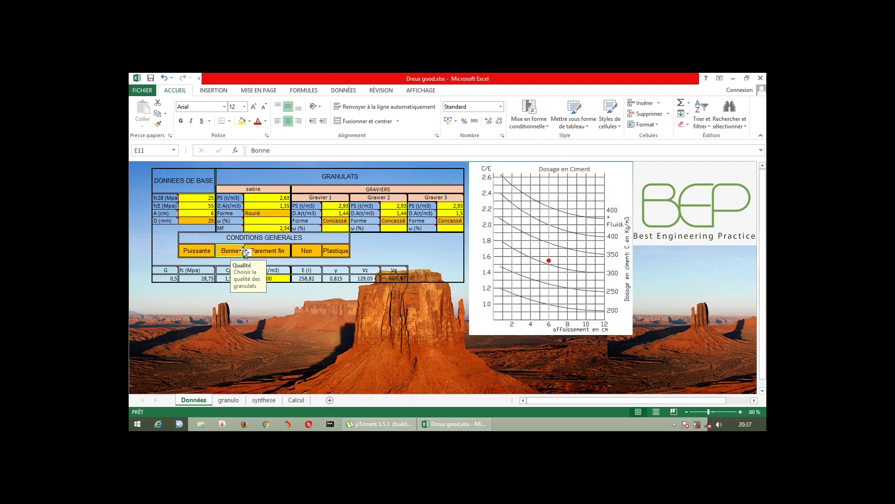
click(247, 253)
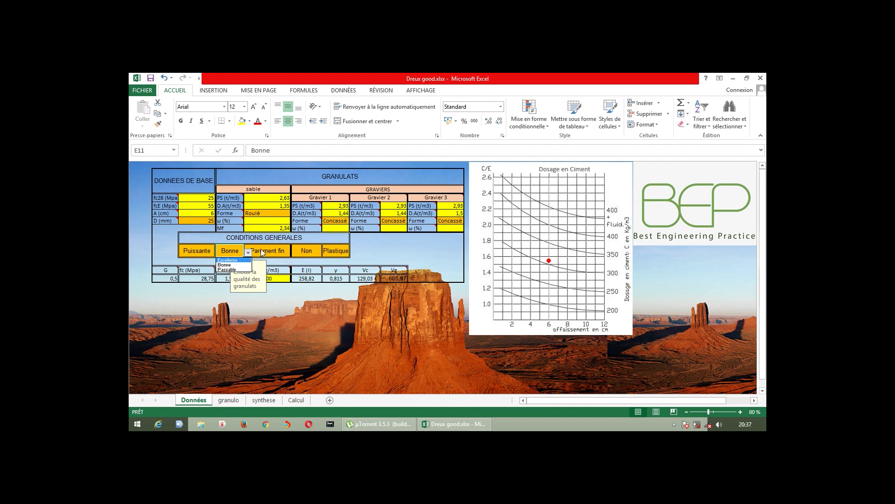
click(261, 249)
click(261, 249)
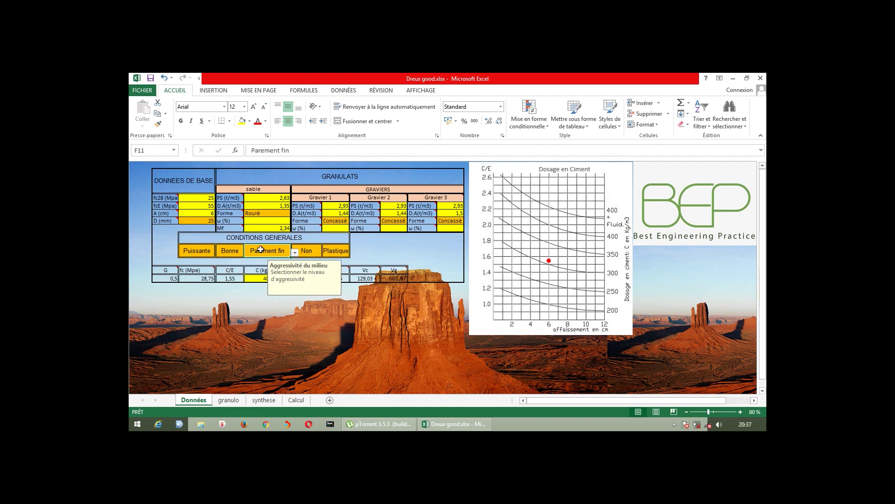
click(304, 249)
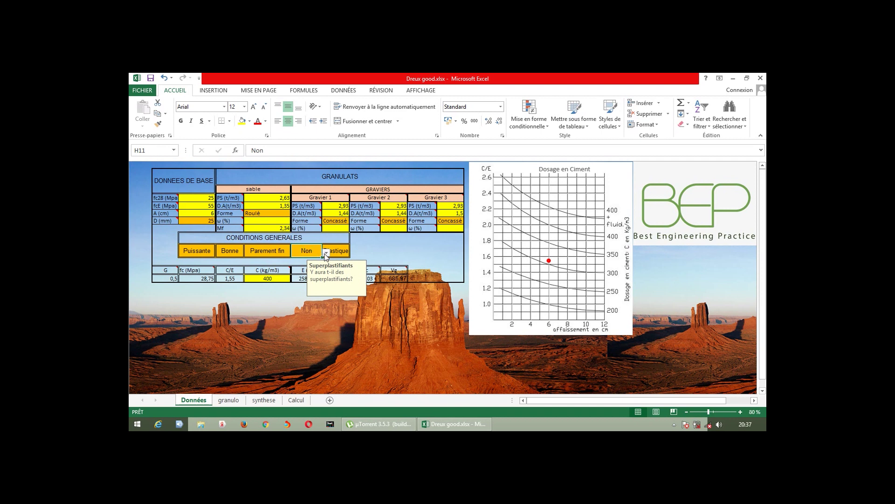
click(325, 254)
click(333, 251)
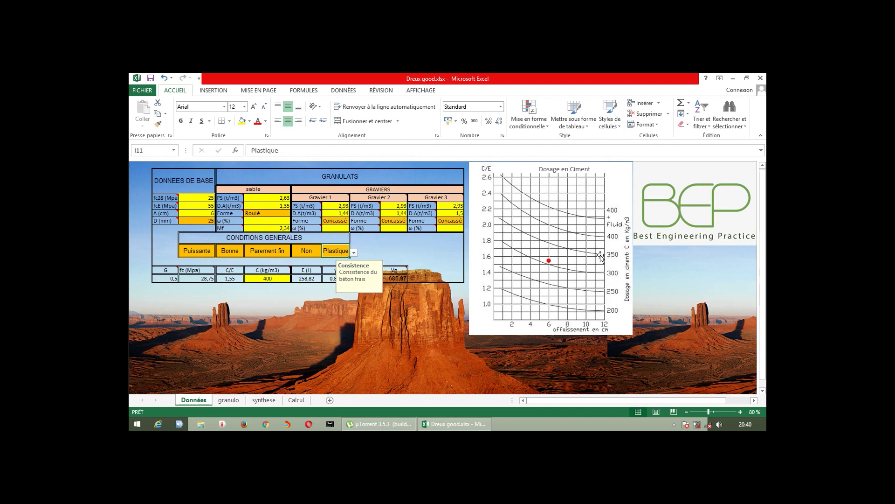
Change the cement dosage in F14 to 325 kg/m3, then show the granulo grading sheet.
click(254, 276)
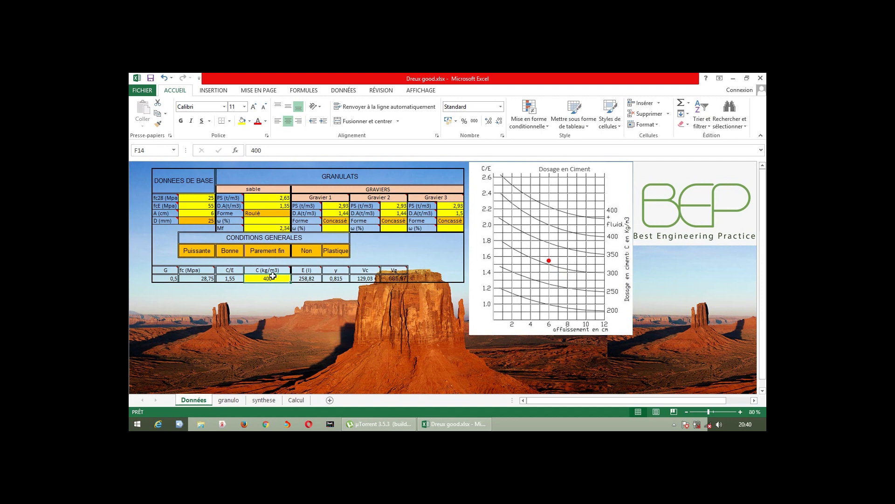
text(325)
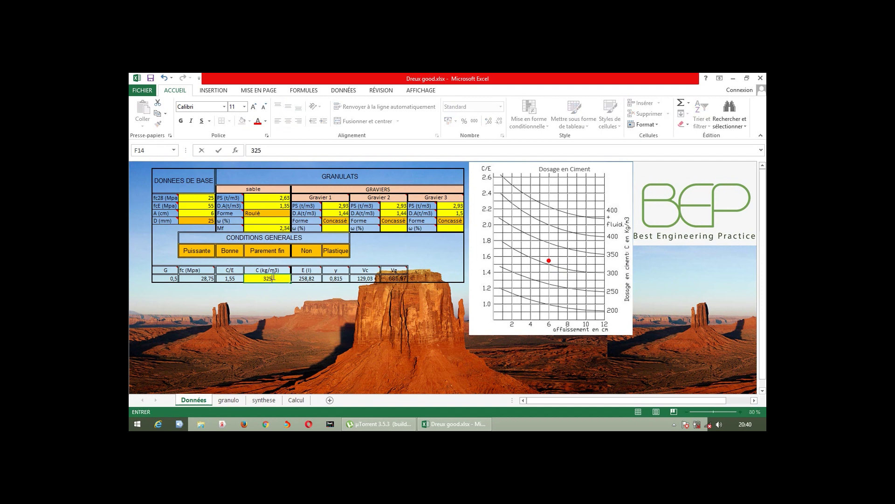
key(Return)
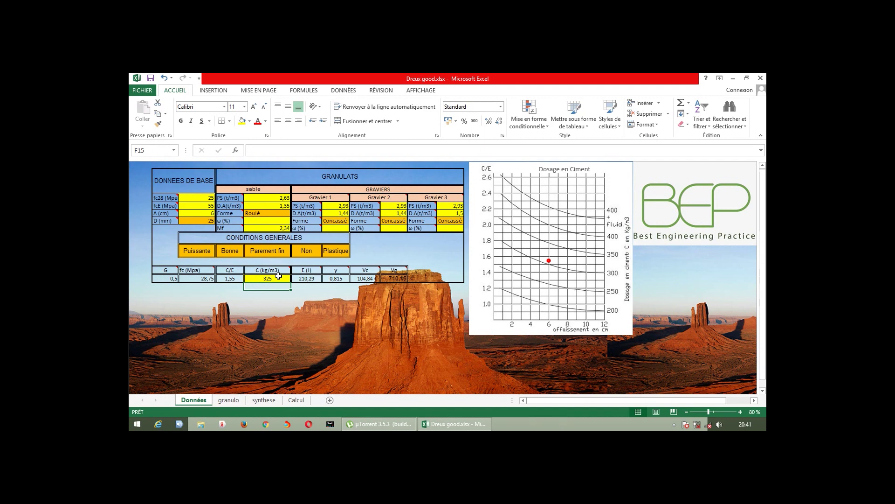
click(227, 402)
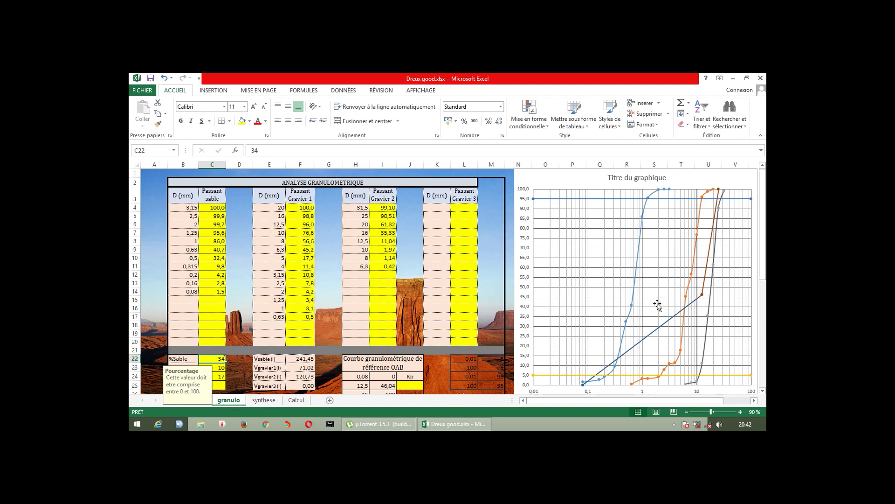
Review the granulo sheet's %Gravier1 (C23) and Kp (J25) cells, then show the synthese sheet.
mouse_move(211, 358)
click(763, 392)
scroll(763, 391, down, 1)
scroll(763, 392, down, 1)
scroll(763, 391, down, 1)
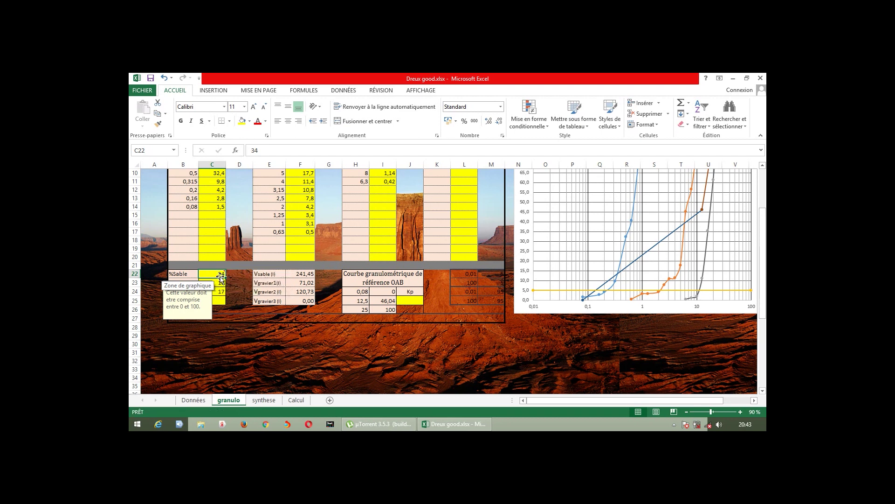
click(215, 283)
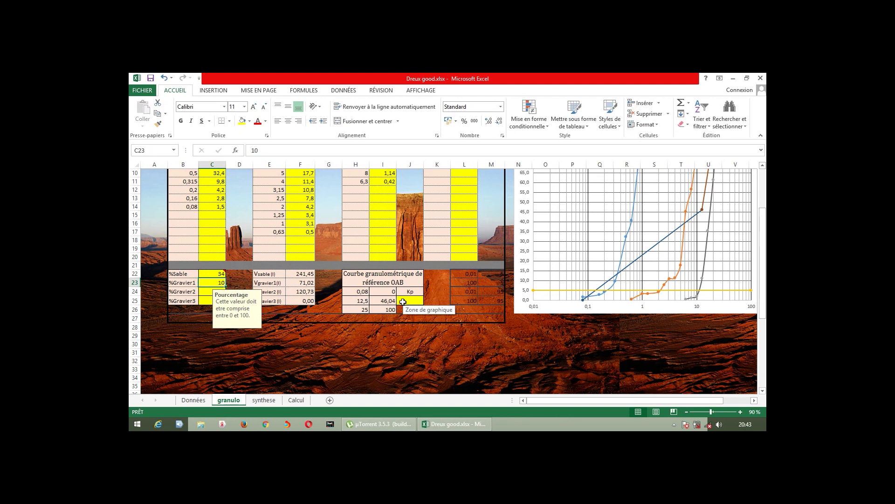
click(409, 302)
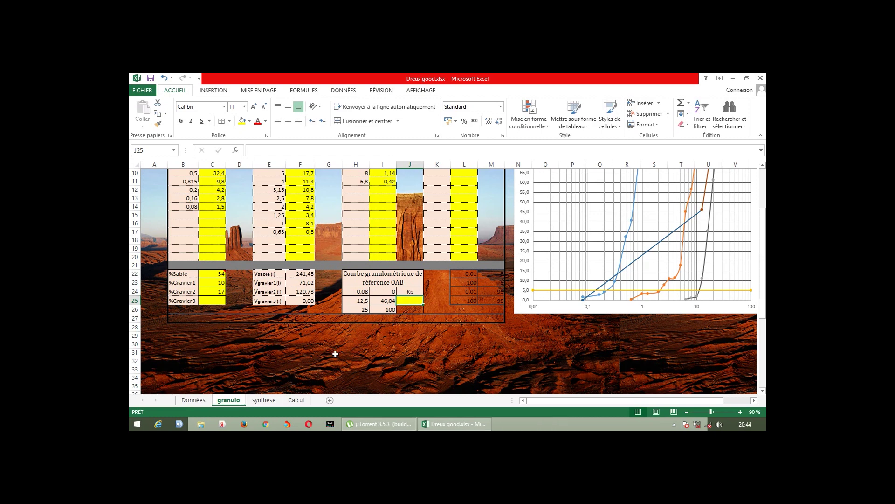
click(264, 400)
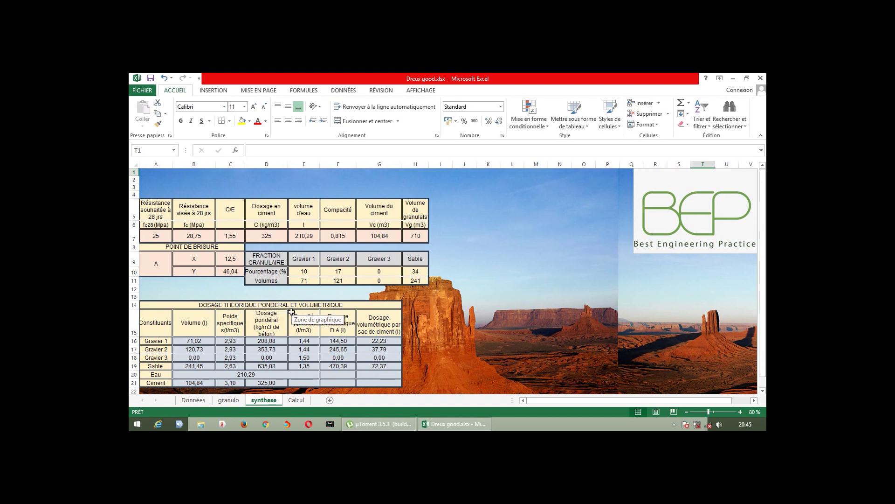
Preview the synthese sheet's printout, then show the Calcul sheet with K1, K2, K values.
key(ctrl+p)
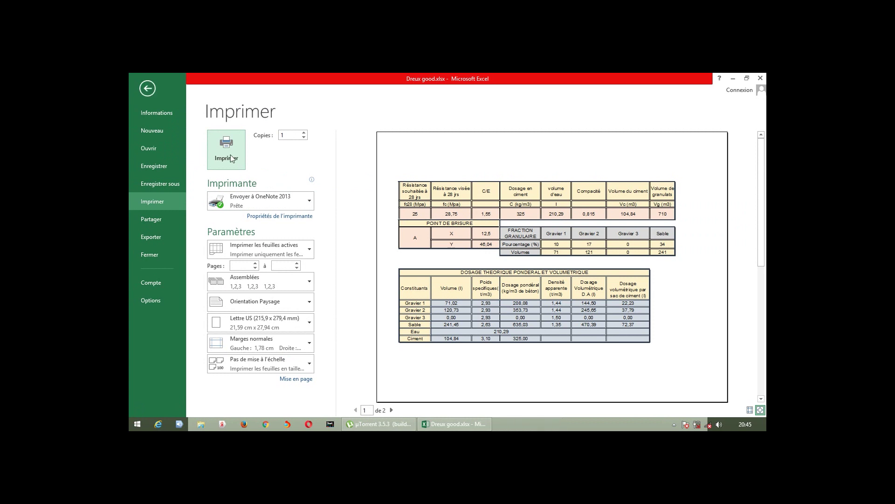
click(147, 88)
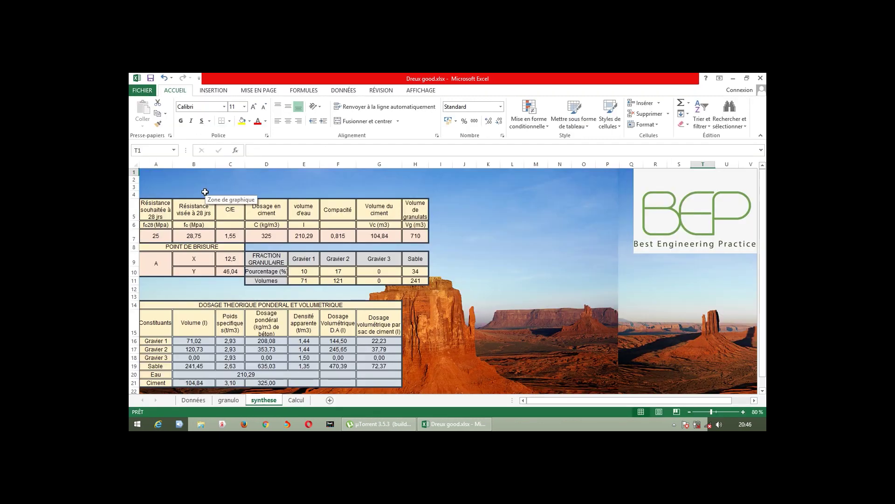
click(294, 401)
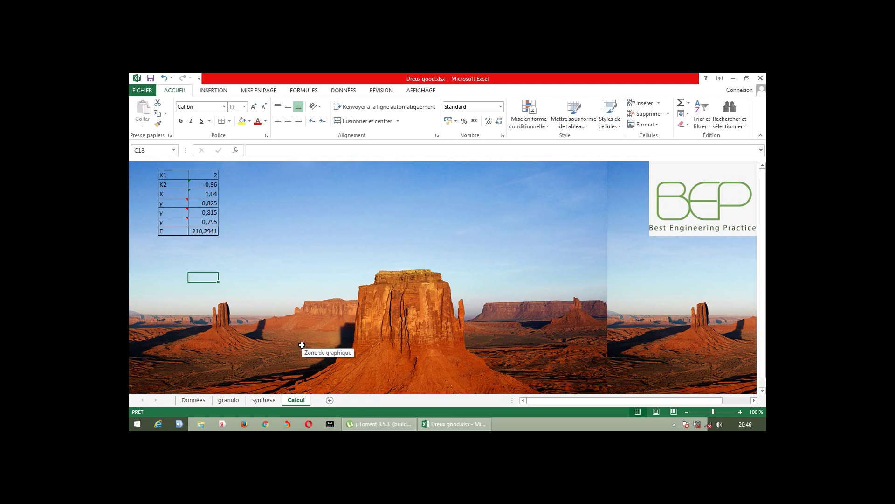
Minimise Excel with Windows+D, leaving the Dreux workbook open.
key(super+d)
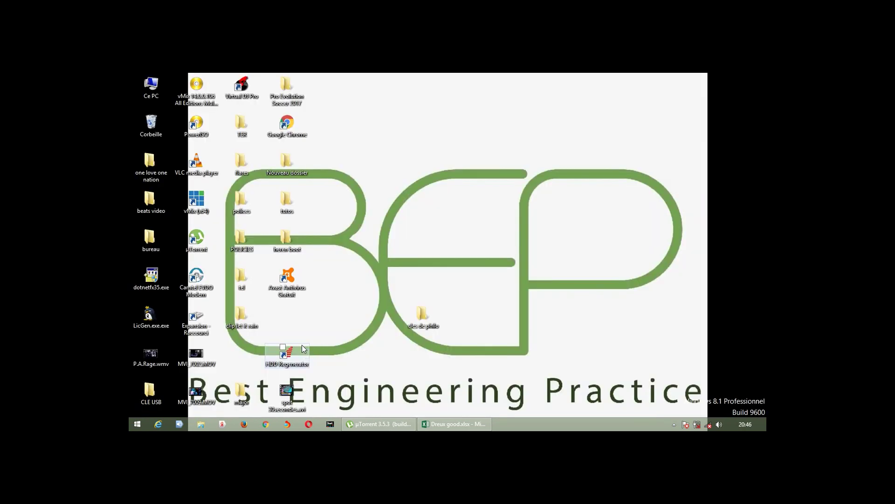